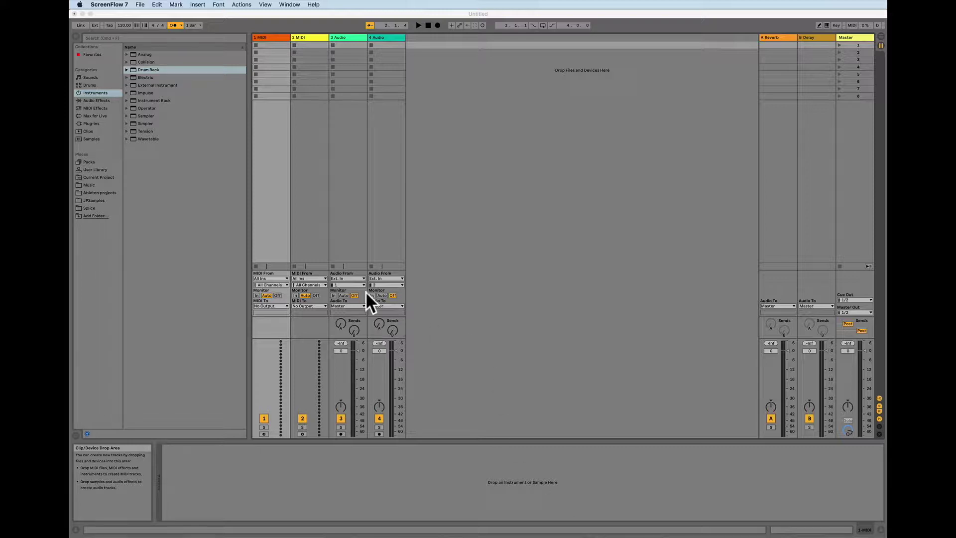
- Load a Drum Rack from the Instruments browser onto the 1 MIDI track
{"action": "left_click", "coordinate": [276, 238]}
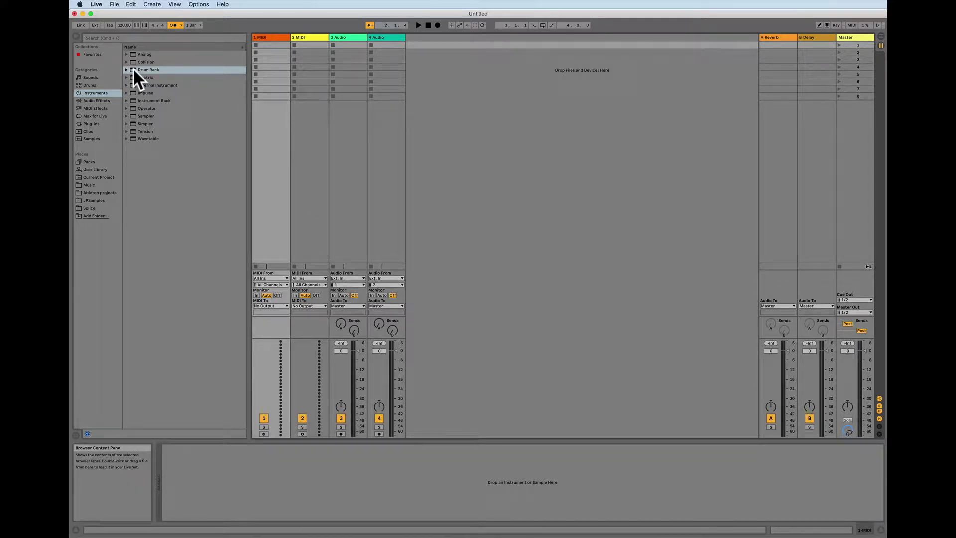
{"action": "left_click_drag", "start_coordinate": [133, 67], "coordinate": [266, 36]}
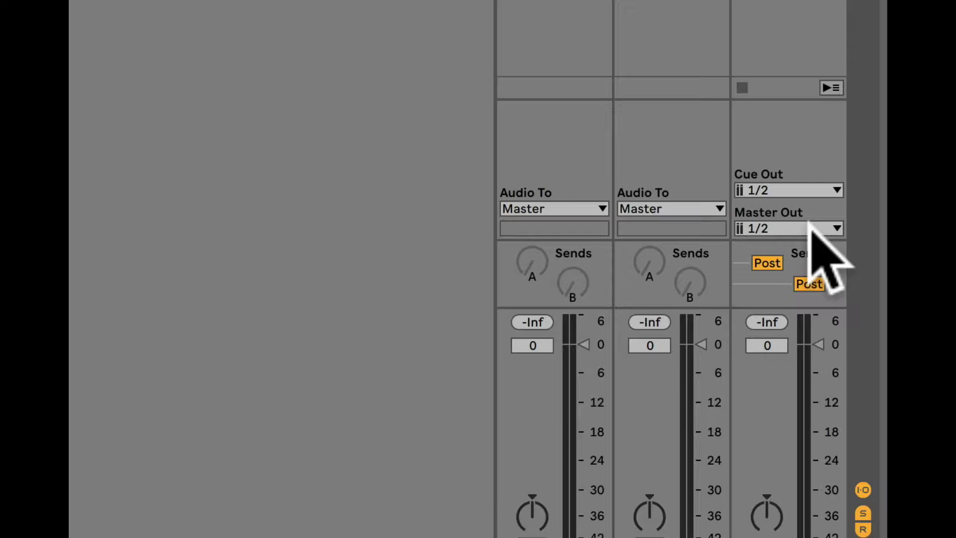
- In Audio preferences, review the enabled hardware output pairs in Output Config and accept them
{"action": "left_click", "coordinate": [96, 4]}
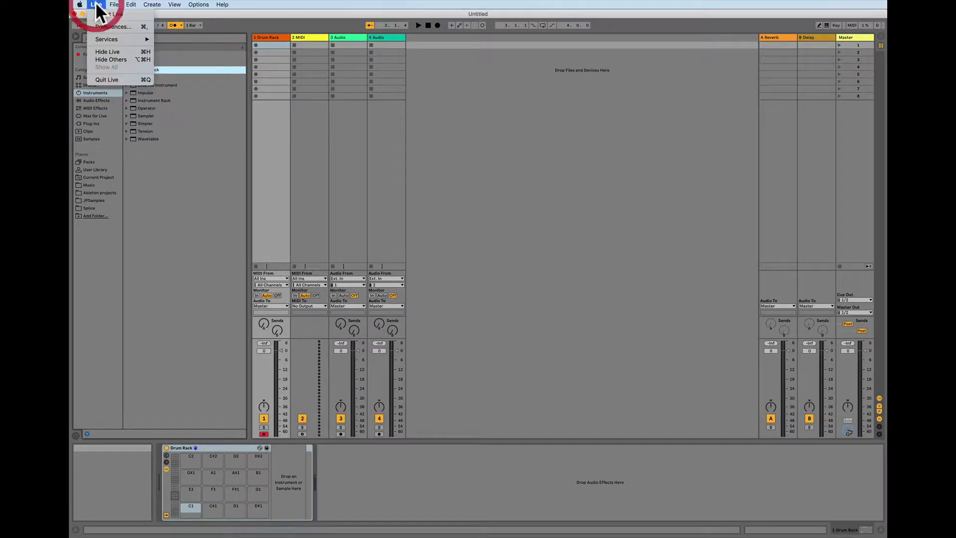
{"action": "left_click", "coordinate": [103, 26]}
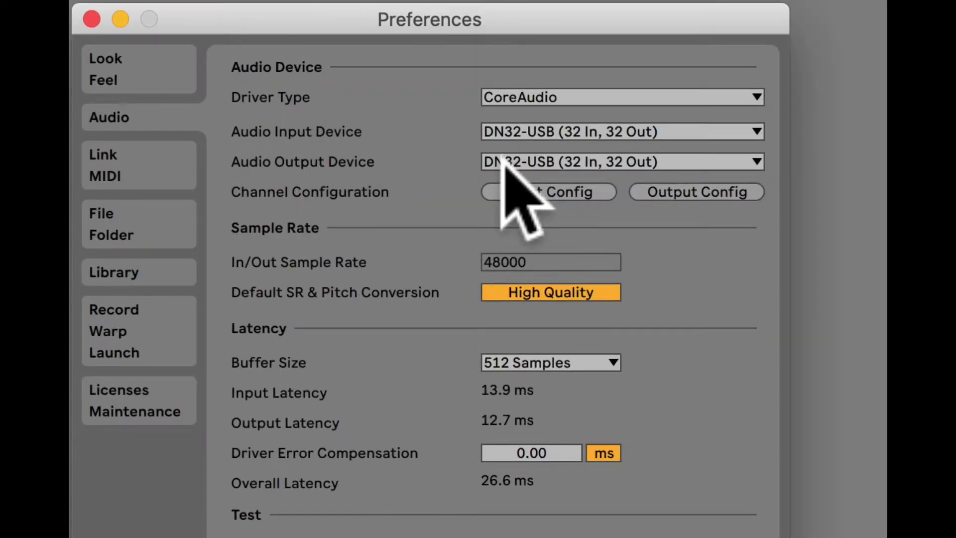
{"action": "left_click", "coordinate": [689, 195]}
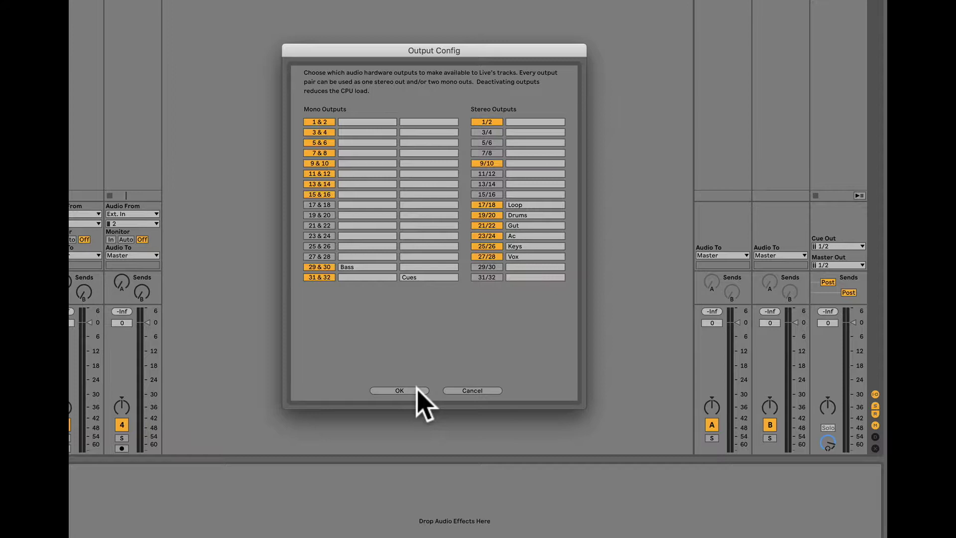
{"action": "left_click", "coordinate": [417, 391]}
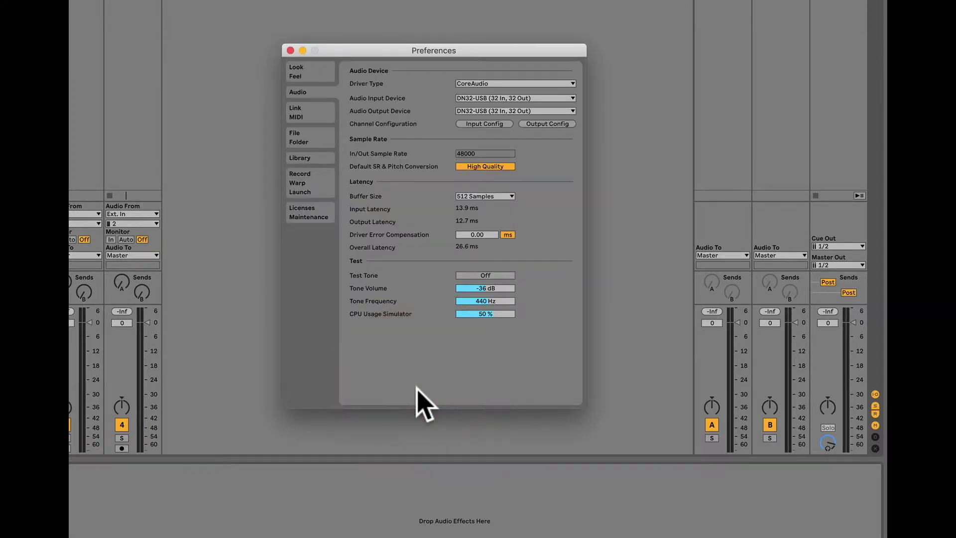
- Close Preferences, switch the metronome sound to Click and toggle the metronome
{"action": "left_click", "coordinate": [290, 50]}
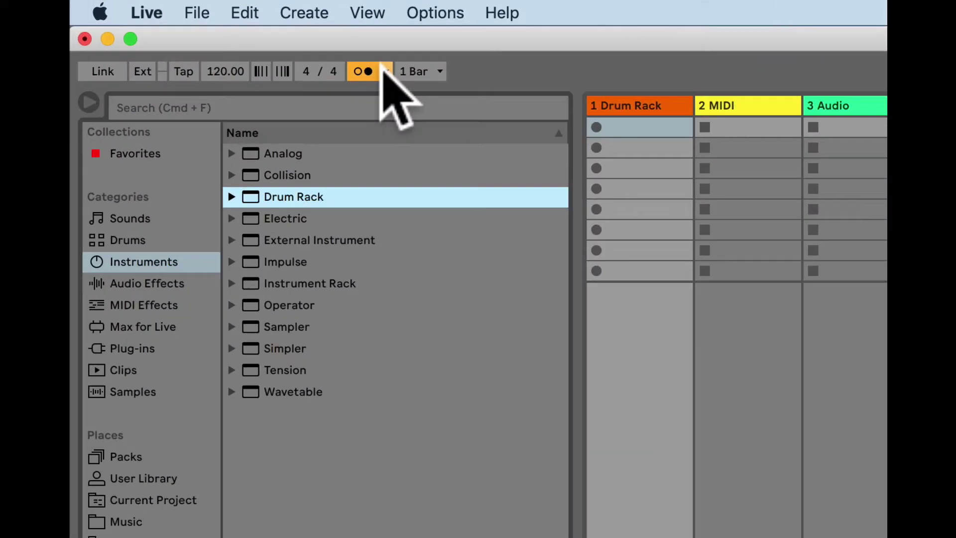
{"action": "left_click", "coordinate": [181, 25]}
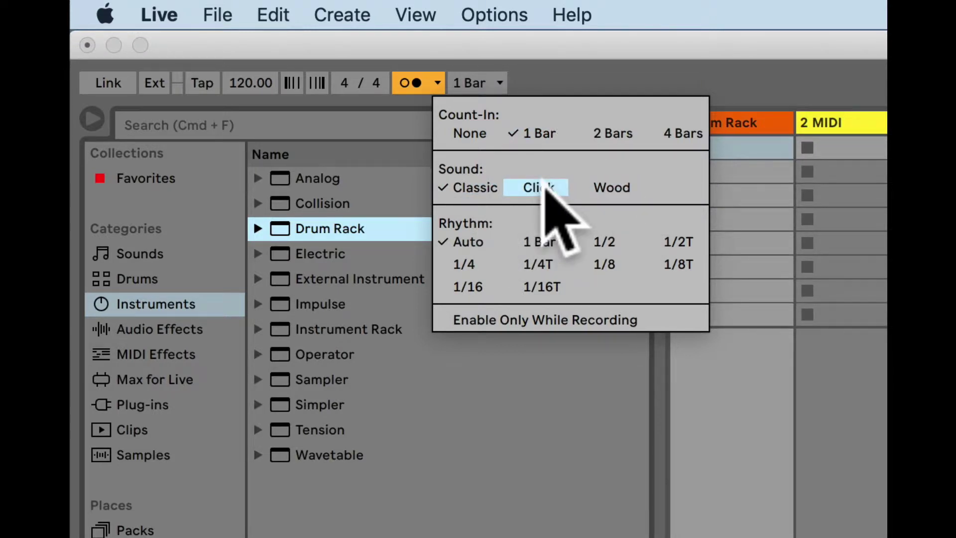
{"action": "left_click", "coordinate": [543, 187]}
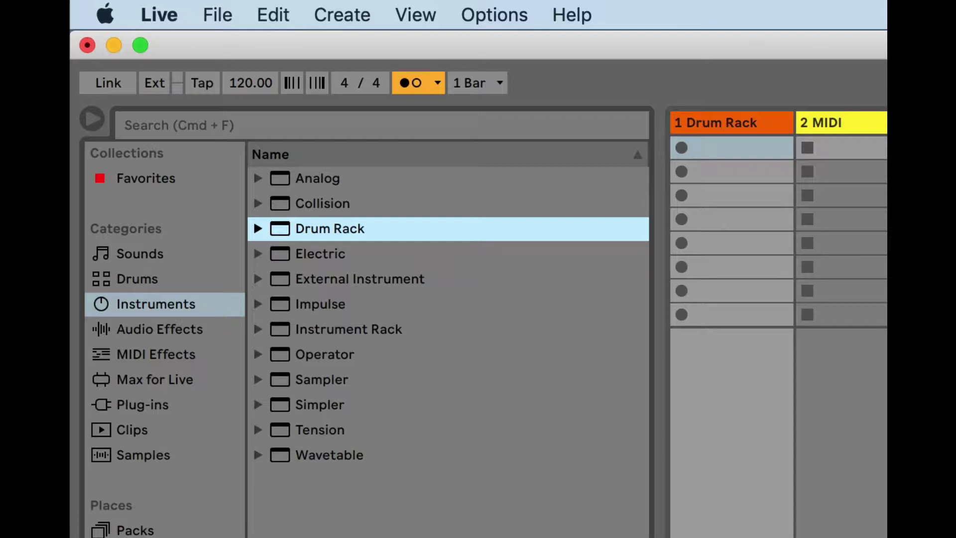
{"action": "left_click", "coordinate": [411, 82]}
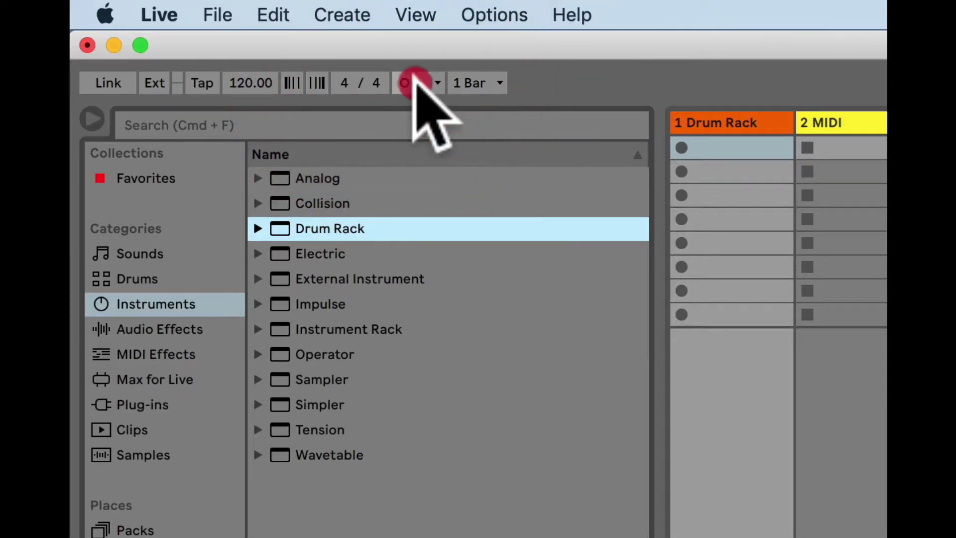
- Try the Wood metronome sound, then set it back to Classic
{"action": "left_click", "coordinate": [436, 83]}
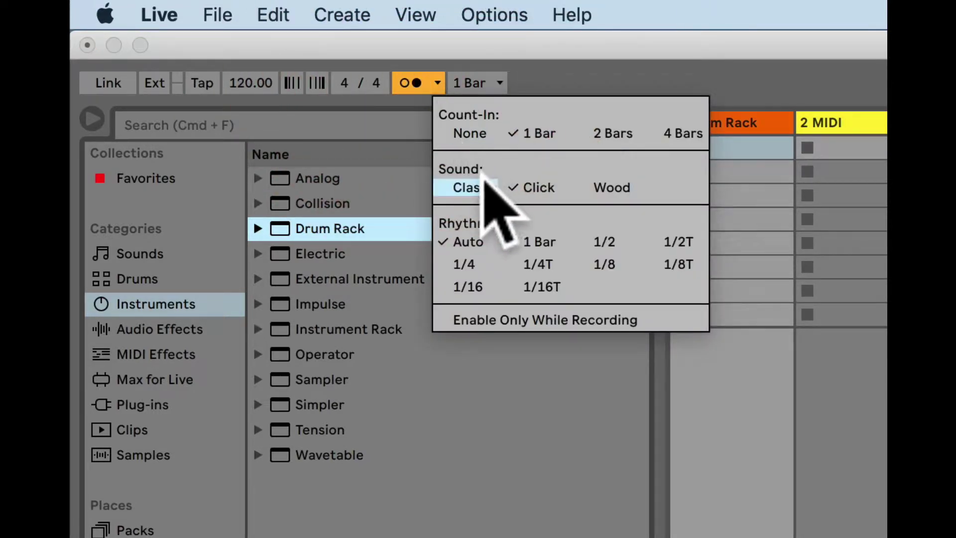
{"action": "left_click", "coordinate": [614, 186]}
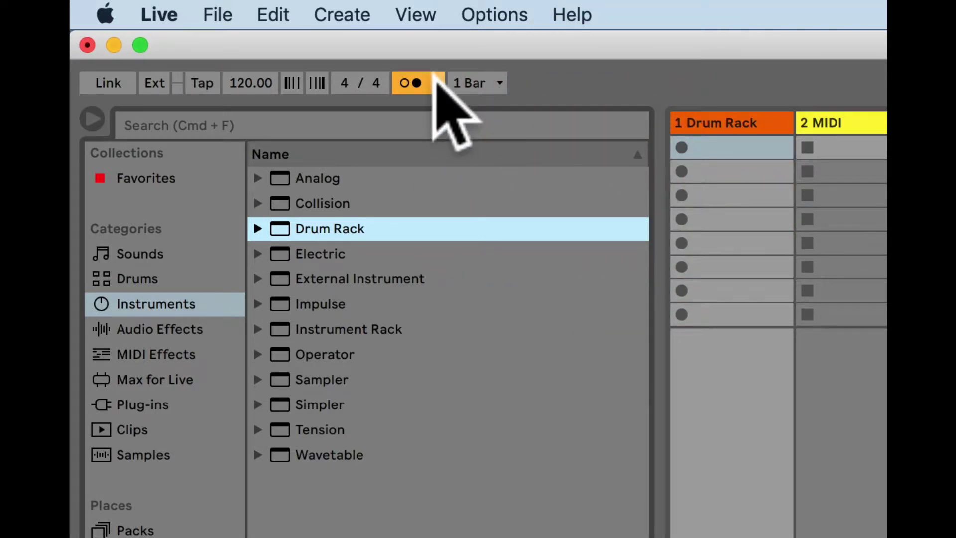
{"action": "left_click", "coordinate": [436, 83]}
{"action": "left_click", "coordinate": [456, 186]}
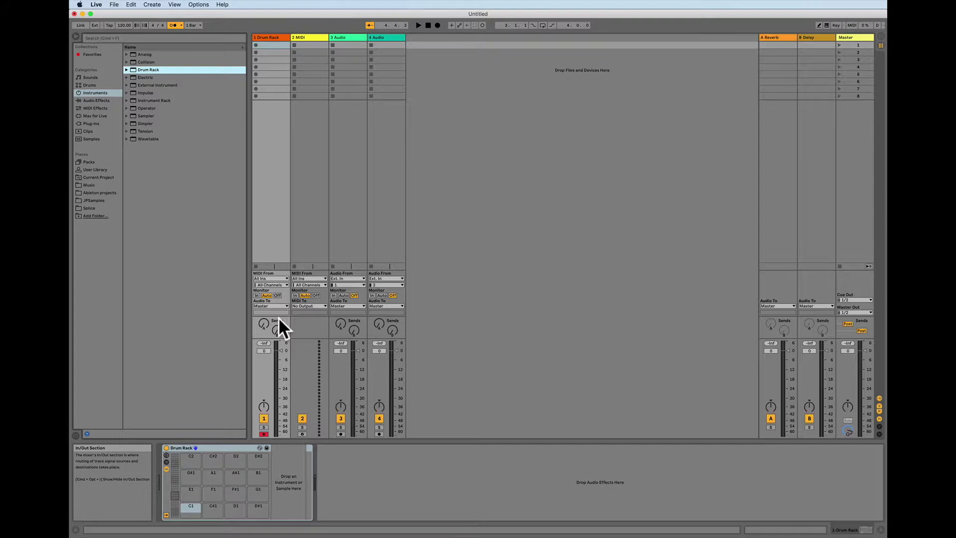
- Set the Master's Cue Out to output 3 and start playback to test it
{"action": "left_click", "coordinate": [859, 300]}
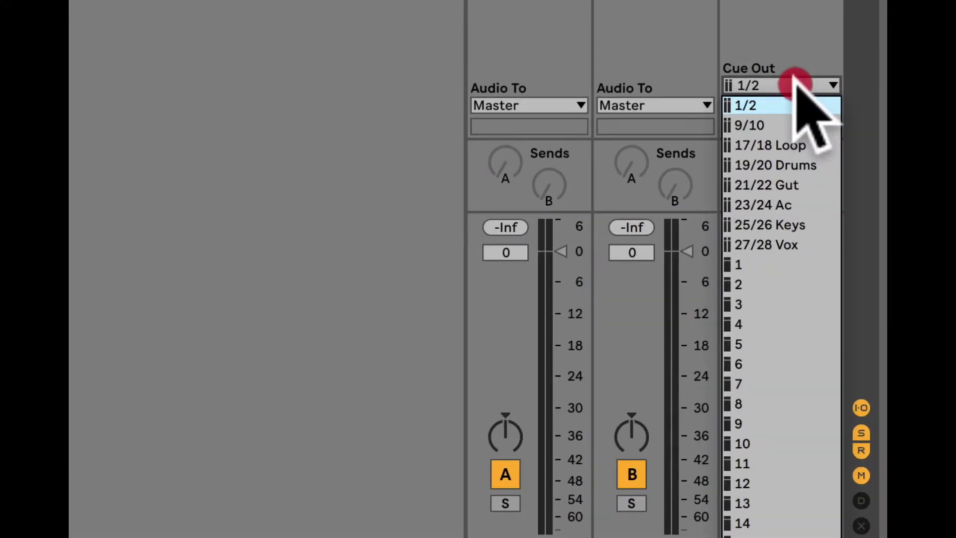
{"action": "left_click_drag", "start_coordinate": [795, 80], "coordinate": [758, 302]}
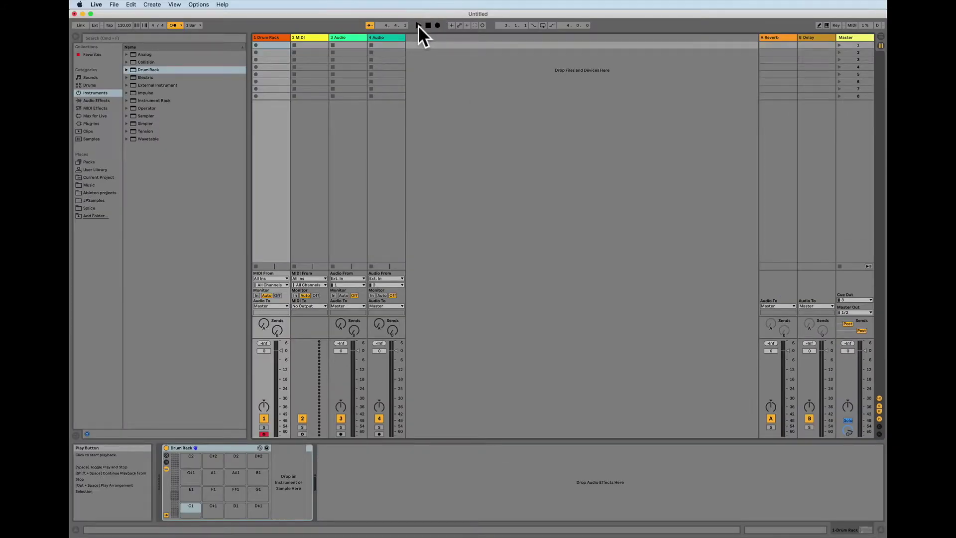
{"action": "left_click", "coordinate": [417, 25]}
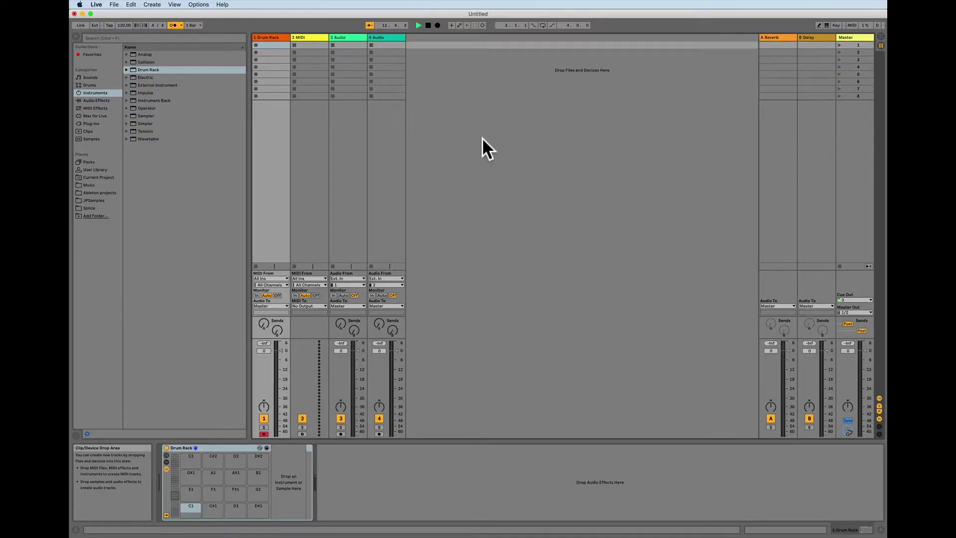
- Stop playback and insert an empty MIDI clip in the Drum Rack track's first slot
{"action": "key", "text": "space"}
{"action": "left_click", "coordinate": [271, 44]}
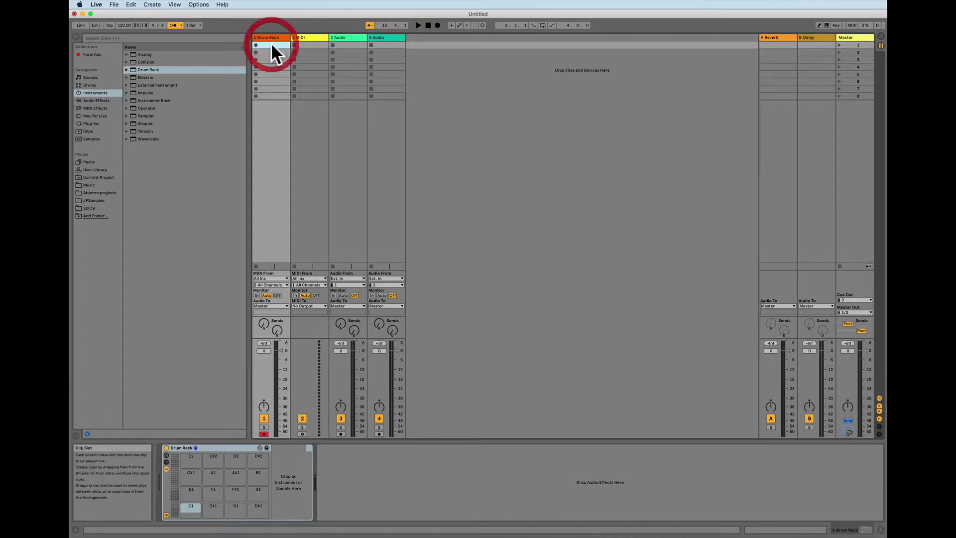
{"action": "right_click", "coordinate": [271, 43]}
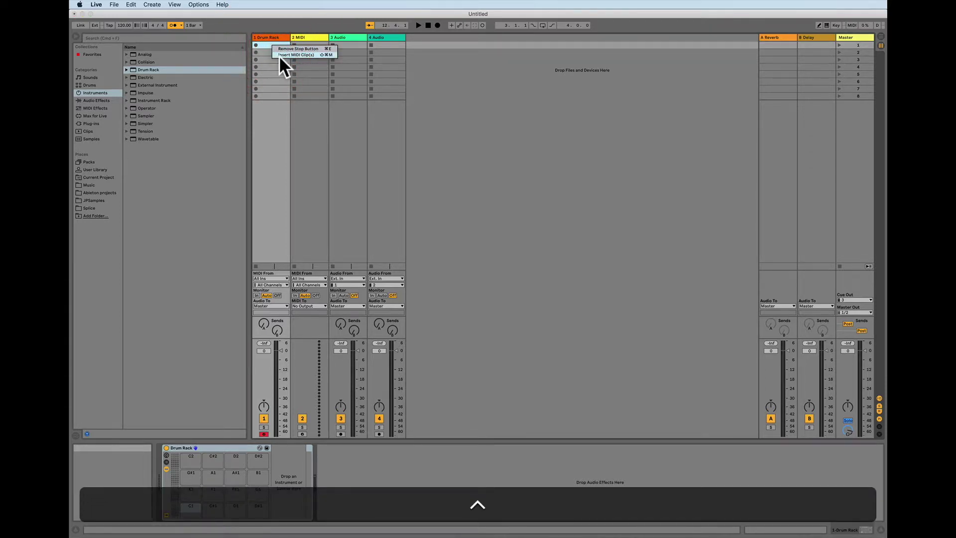
{"action": "left_click", "coordinate": [279, 55]}
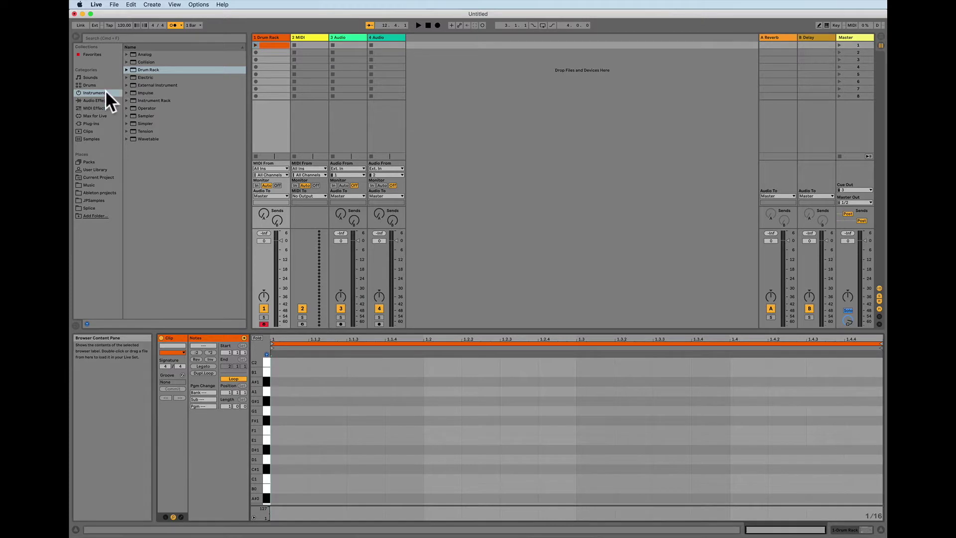
- Load the 7y9A Kit from the Drums browser onto the drum track
{"action": "left_click", "coordinate": [91, 78]}
{"action": "left_click", "coordinate": [91, 84]}
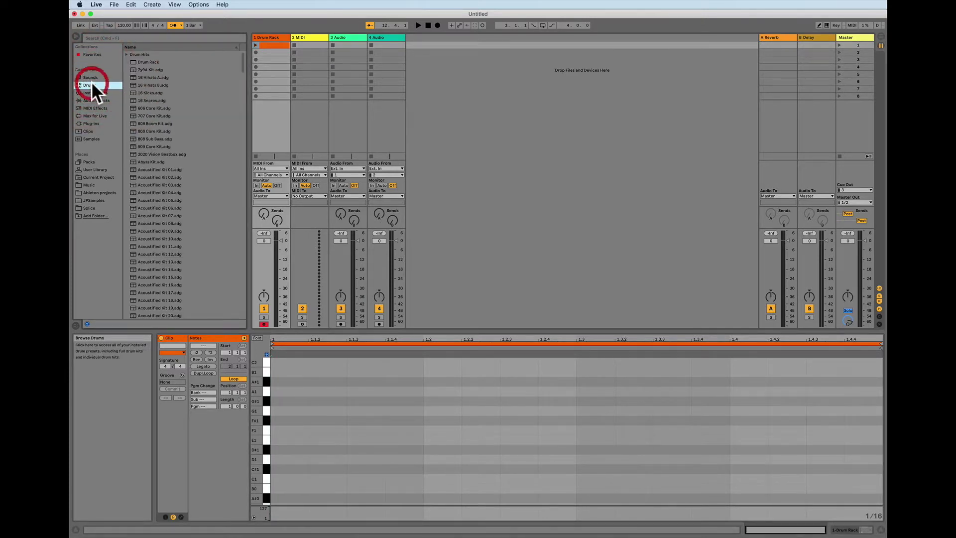
{"action": "left_click", "coordinate": [132, 69]}
{"action": "left_click_drag", "start_coordinate": [282, 44], "coordinate": [277, 45]}
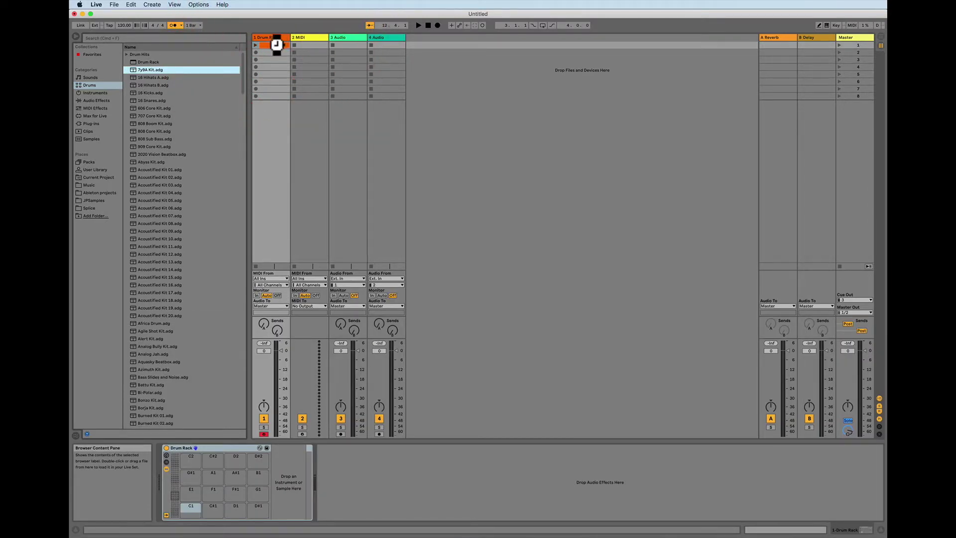
- Open the new clip and audition the kit's pads to find Snare1
{"action": "double_click", "coordinate": [276, 45]}
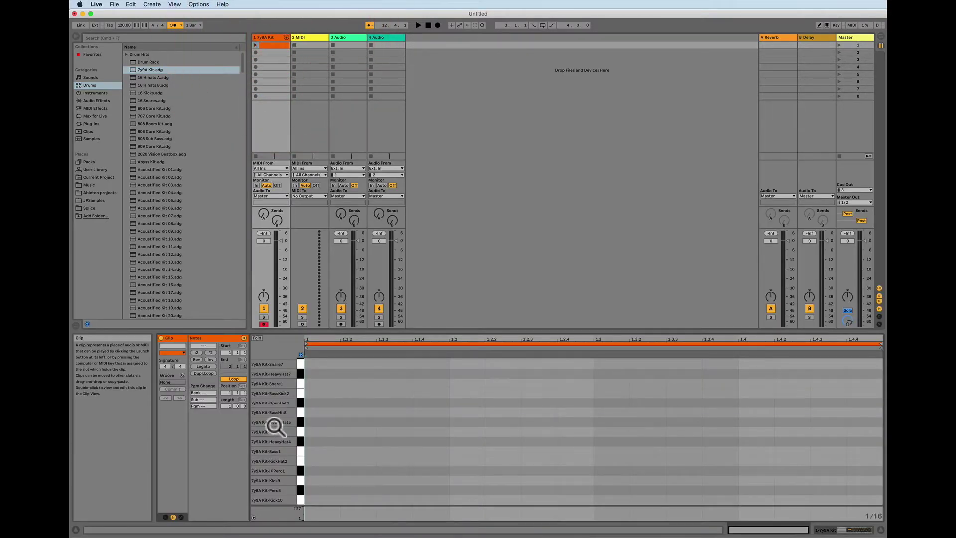
{"action": "left_click", "coordinate": [301, 442]}
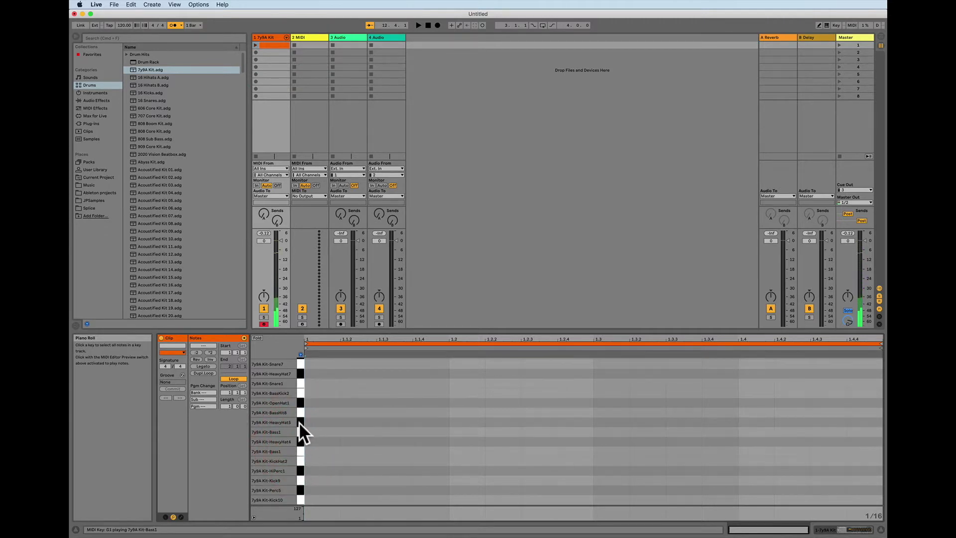
{"action": "left_click_drag", "start_coordinate": [300, 410], "coordinate": [300, 380]}
{"action": "left_click", "coordinate": [300, 381]}
- Add a Snare1 note on beat 1 and copy it onto beat 2
{"action": "left_click", "coordinate": [316, 381]}
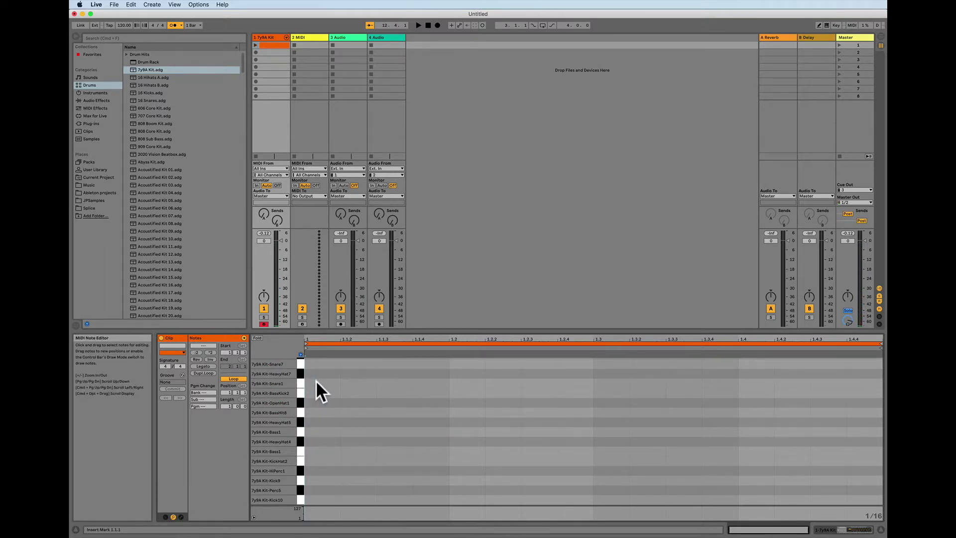
{"action": "double_click", "coordinate": [316, 382]}
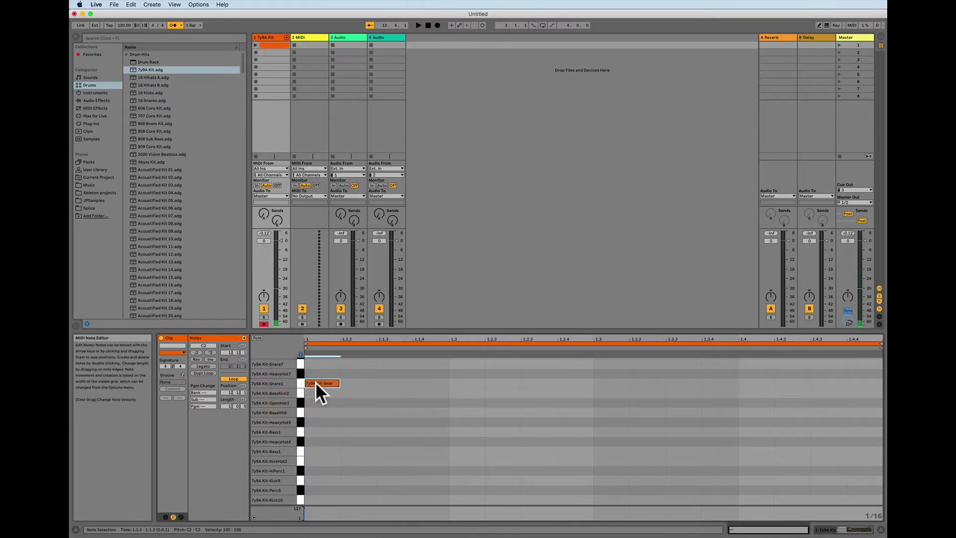
{"action": "key", "text": "alt"}
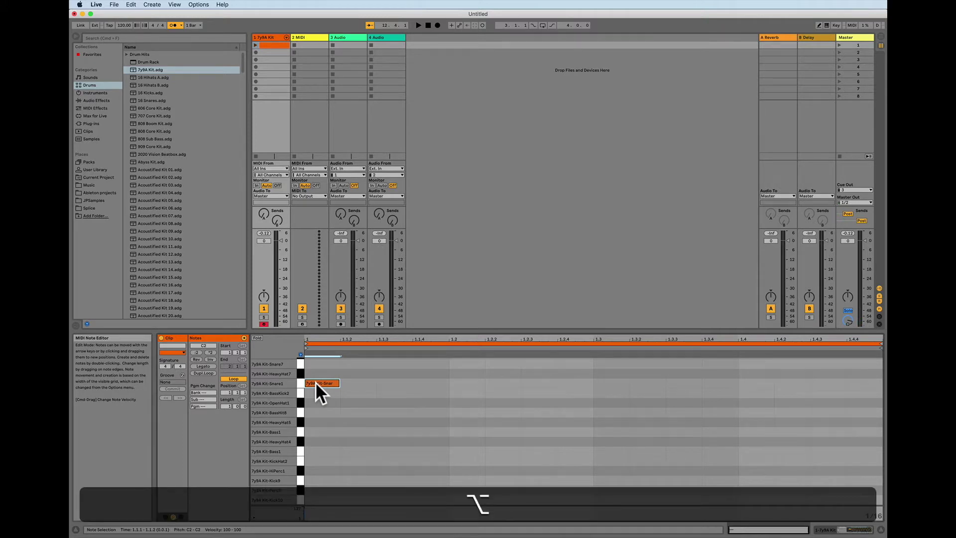
{"action": "left_click_drag", "start_coordinate": [315, 382], "coordinate": [741, 384]}
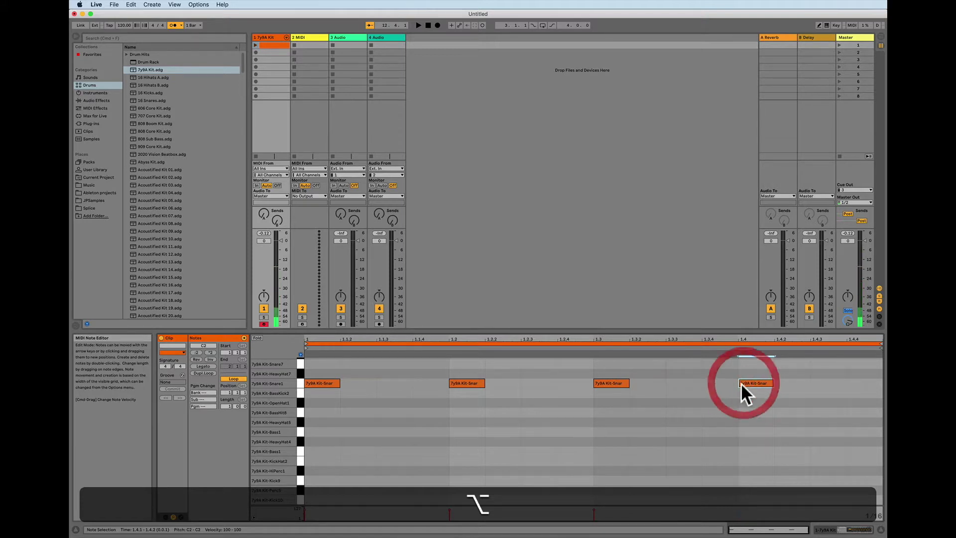
- Launch the snare clip, switch the metronome off, and start playback
{"action": "left_click", "coordinate": [255, 45]}
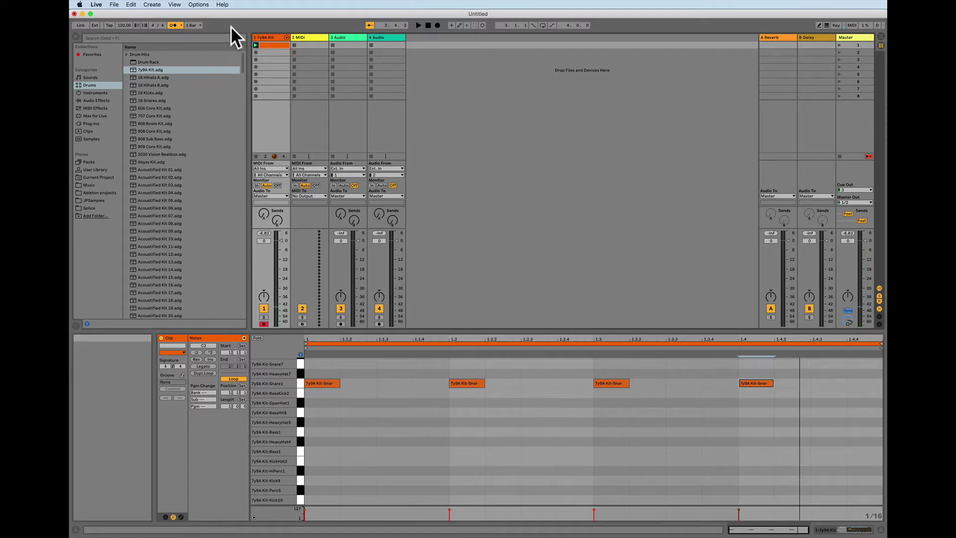
{"action": "left_click", "coordinate": [180, 23]}
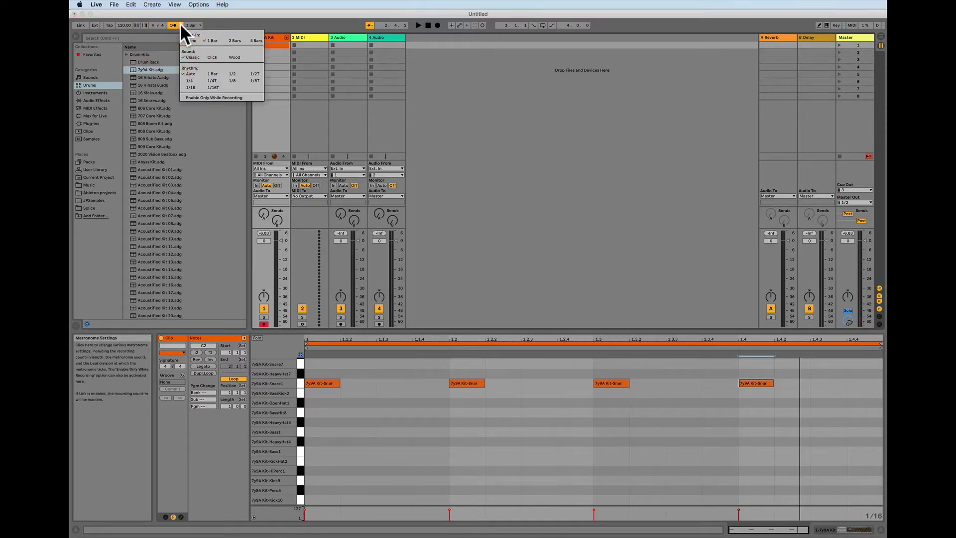
{"action": "left_click", "coordinate": [171, 23]}
{"action": "left_click", "coordinate": [172, 24]}
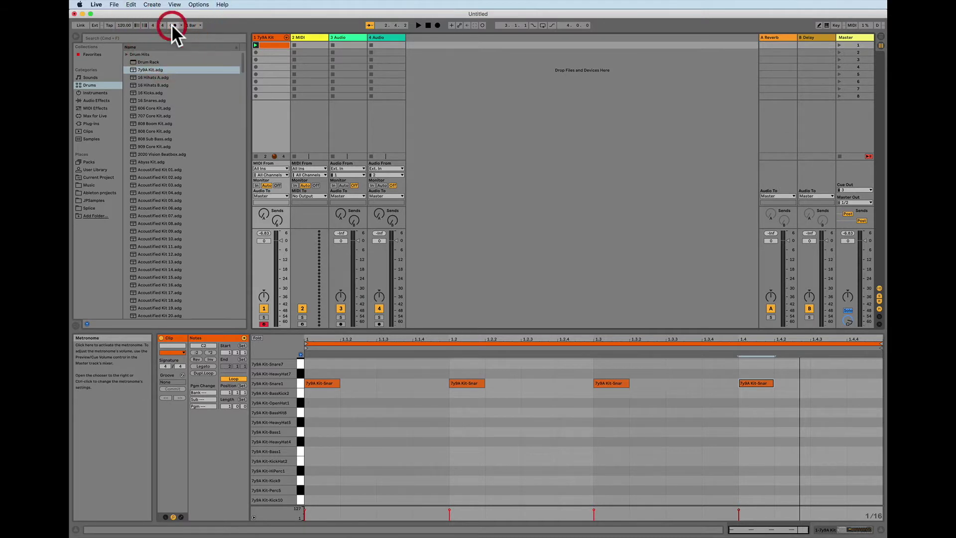
{"action": "key", "text": "space"}
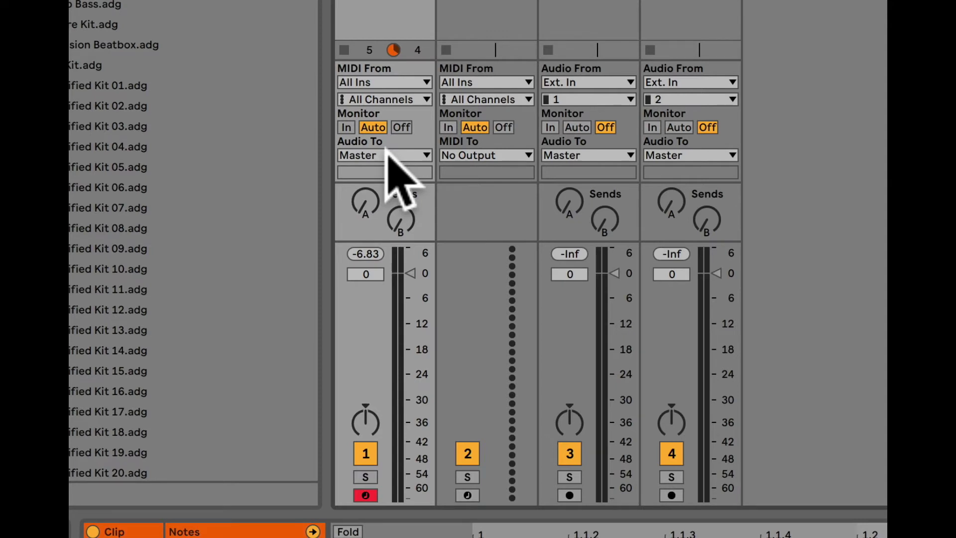
- Route the 7y9A Kit track's Audio To to Ext. Out, channel 3
{"action": "left_click", "coordinate": [387, 154]}
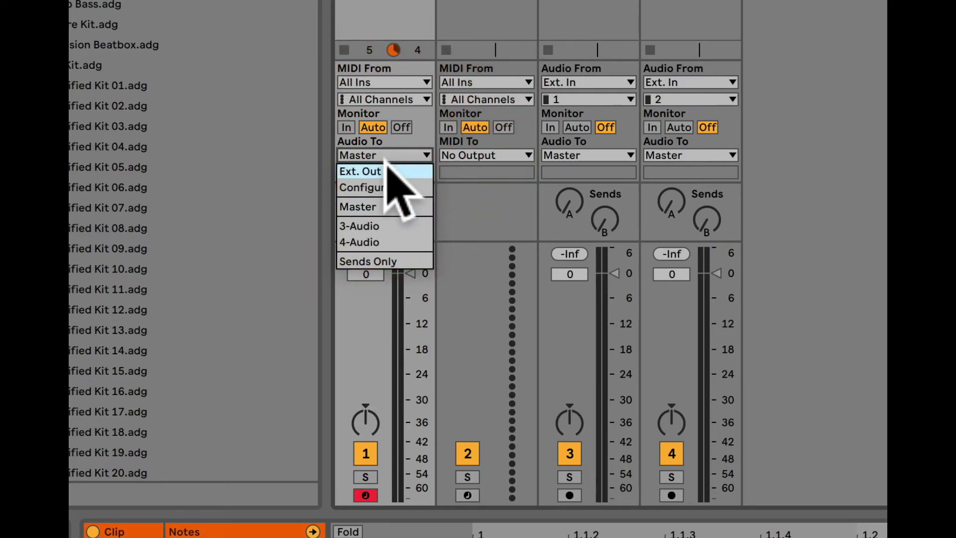
{"action": "left_click", "coordinate": [387, 170]}
{"action": "left_click", "coordinate": [385, 170]}
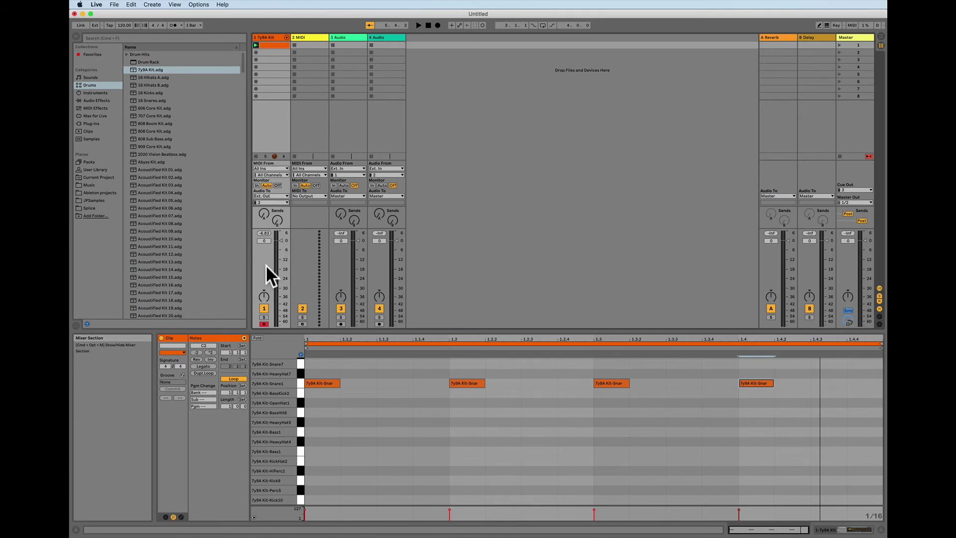
- Show the 7y9A Kit track's Audio To destination list
{"action": "left_click", "coordinate": [276, 195]}
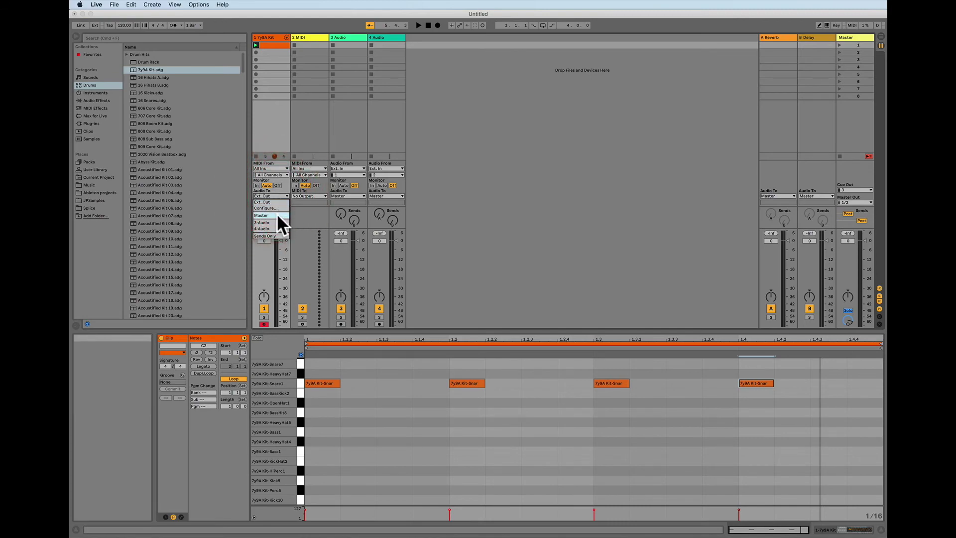